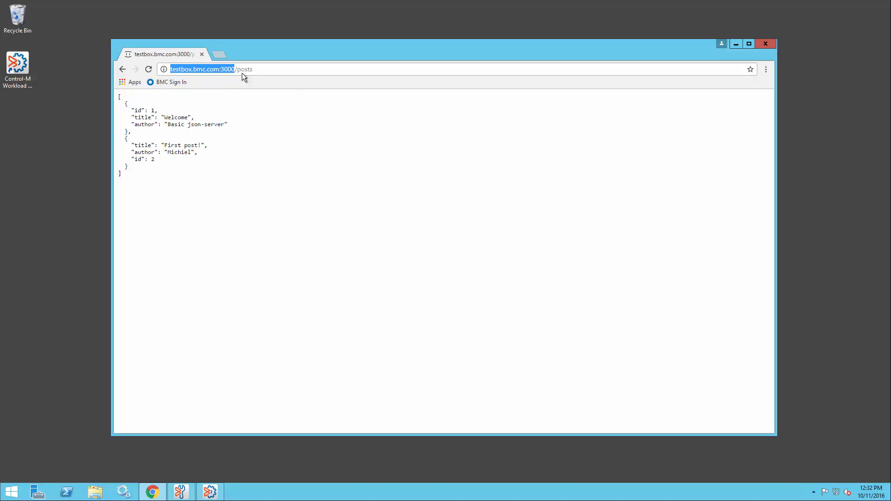
Load testbox.bmc.com:3000/posts, then the single Welcome post at /posts/1.
click(264, 70)
key(Return)
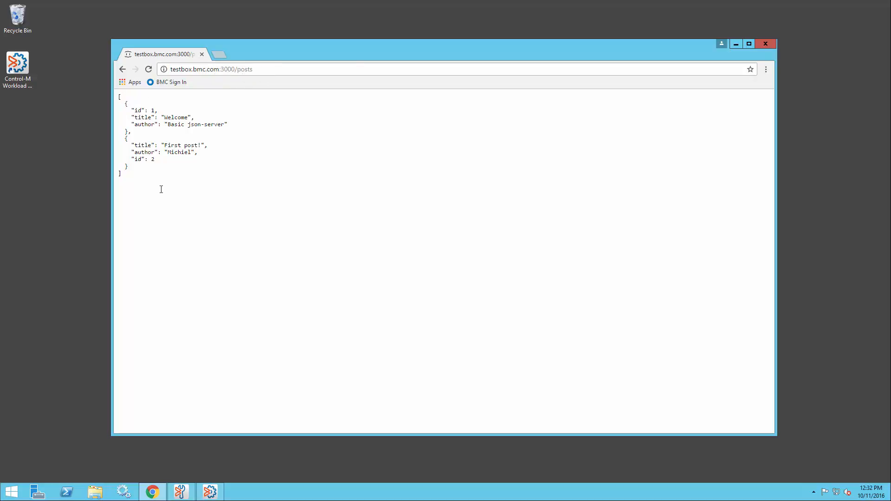
click(269, 70)
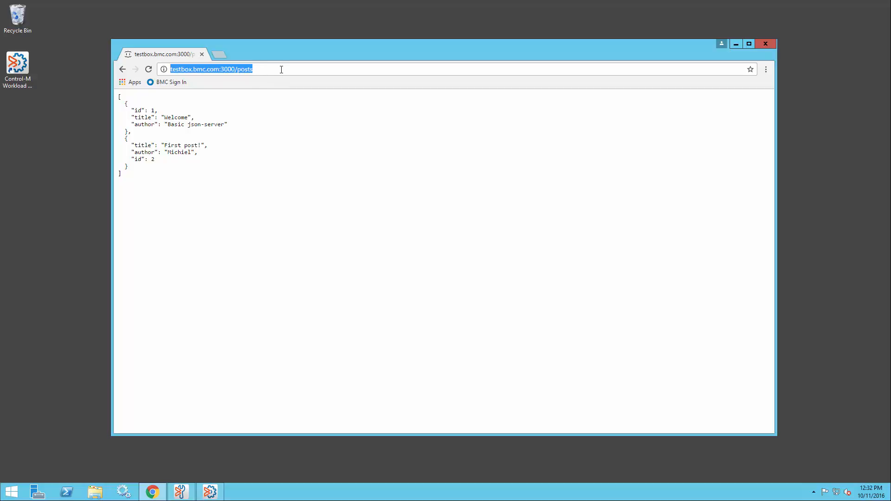
key(End)
text(/)
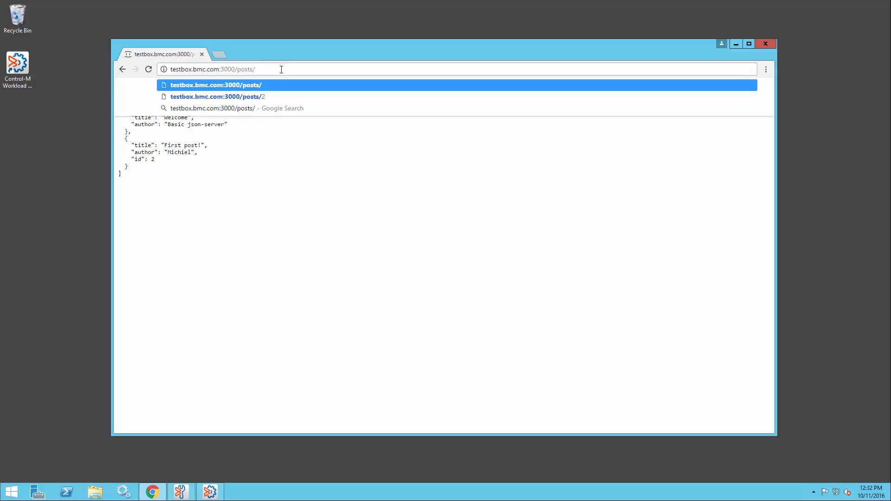
text(1)
key(Return)
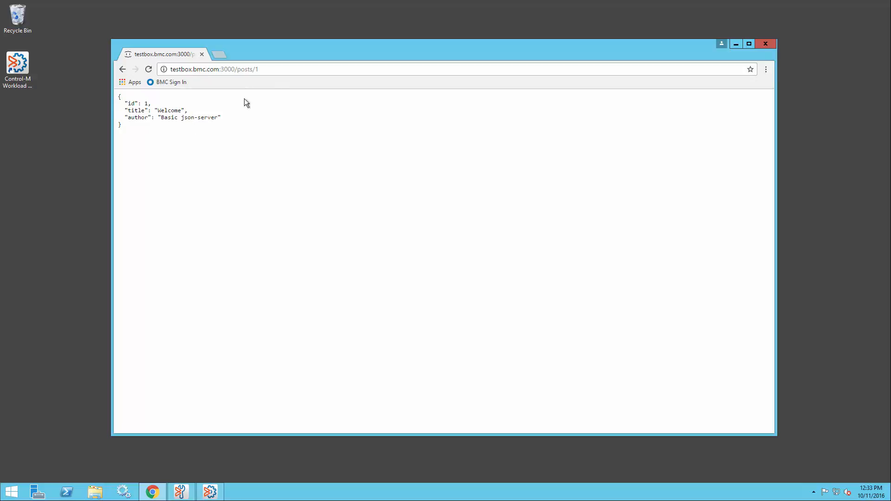
Select the base address testbox.bmc.com:3000/ in the address bar for reuse.
click(235, 70)
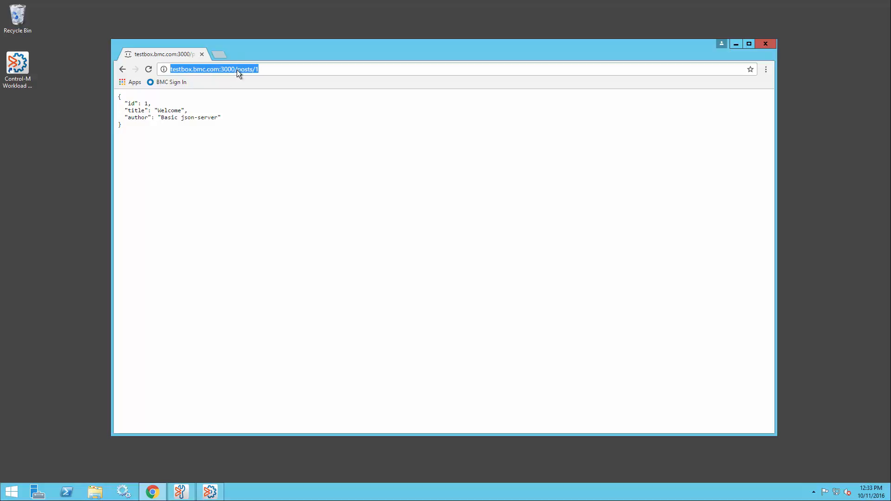
click(237, 69)
drag(236, 70, 165, 69)
click(180, 492)
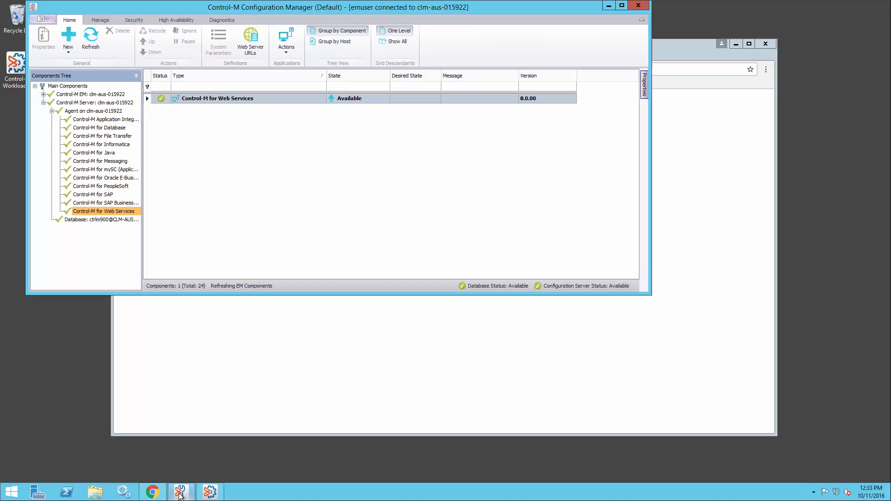
right_click(204, 97)
click(264, 105)
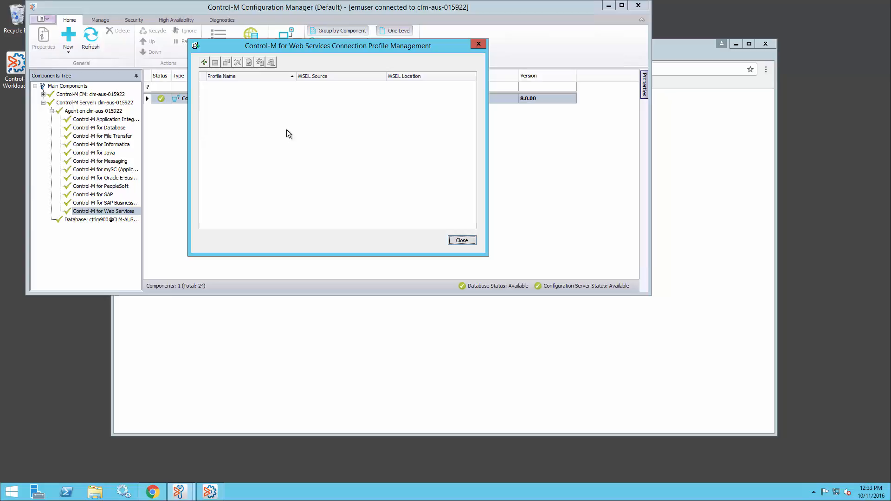
click(204, 63)
click(353, 69)
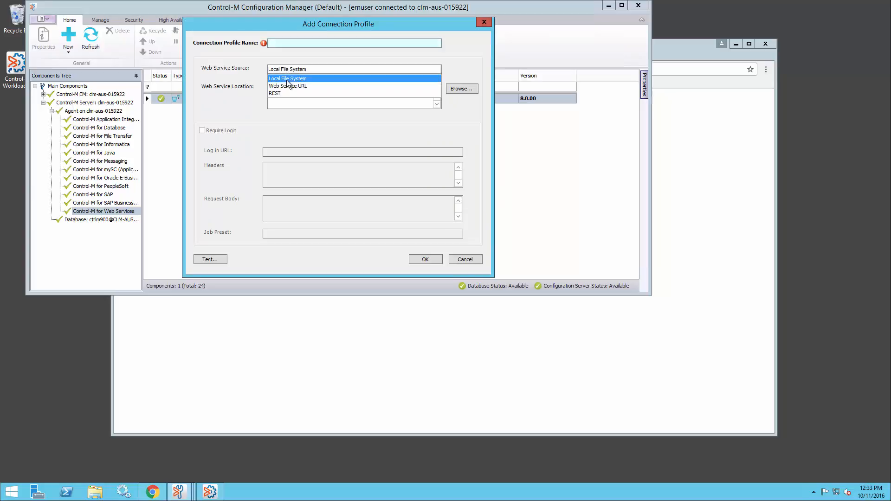
click(283, 93)
click(274, 95)
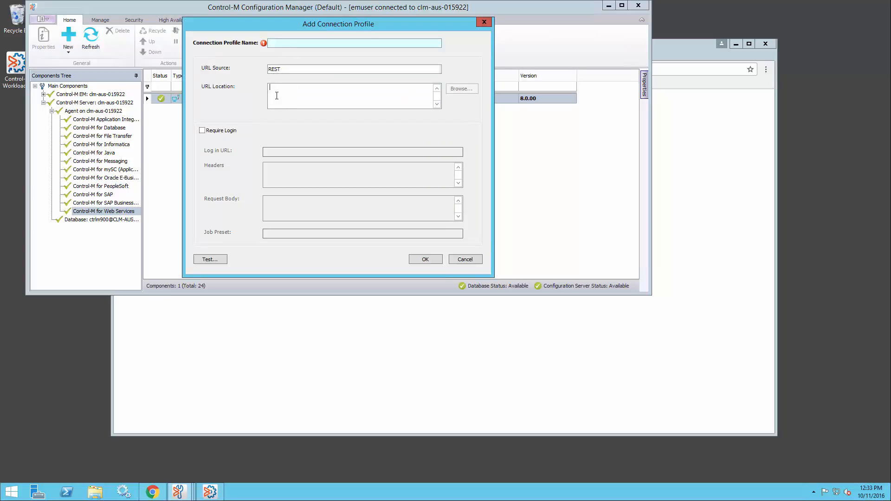
text(http://testbox.bmc.com:3000/)
click(294, 43)
text(ESTBOX)
click(427, 260)
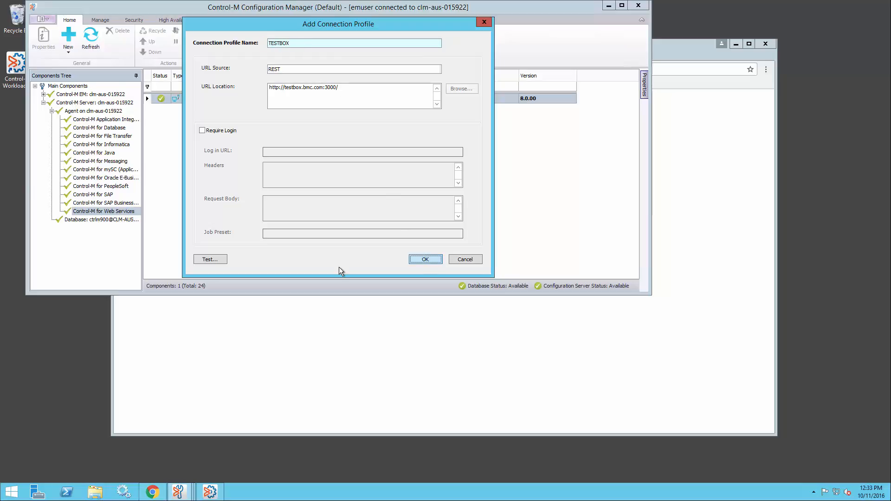
click(510, 278)
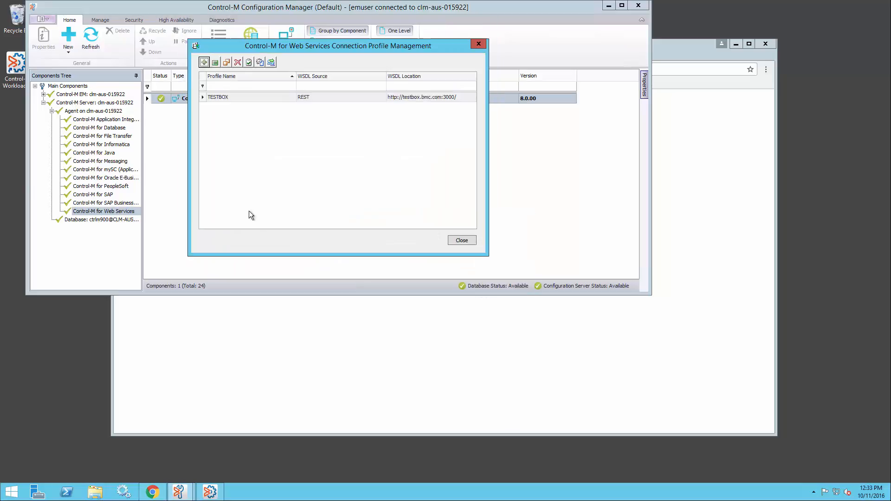
Test the TESTBOX profile, confirm validation succeeded, and close profile management.
click(249, 63)
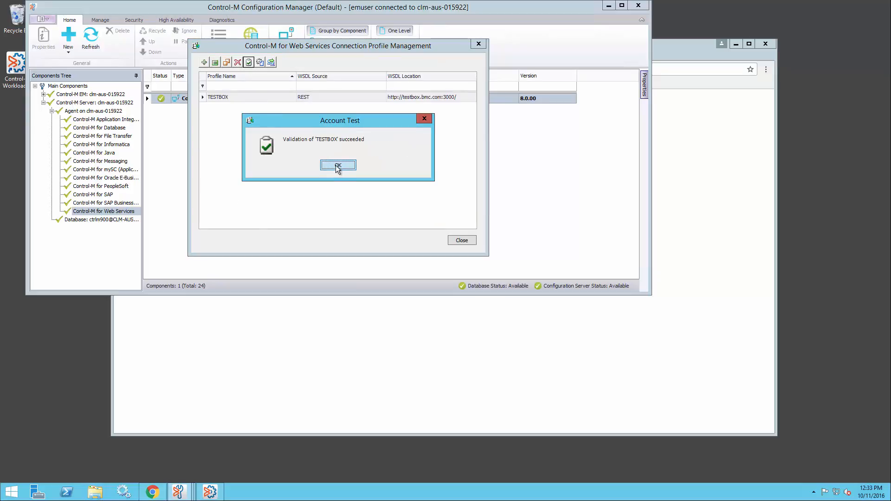
click(338, 165)
click(461, 241)
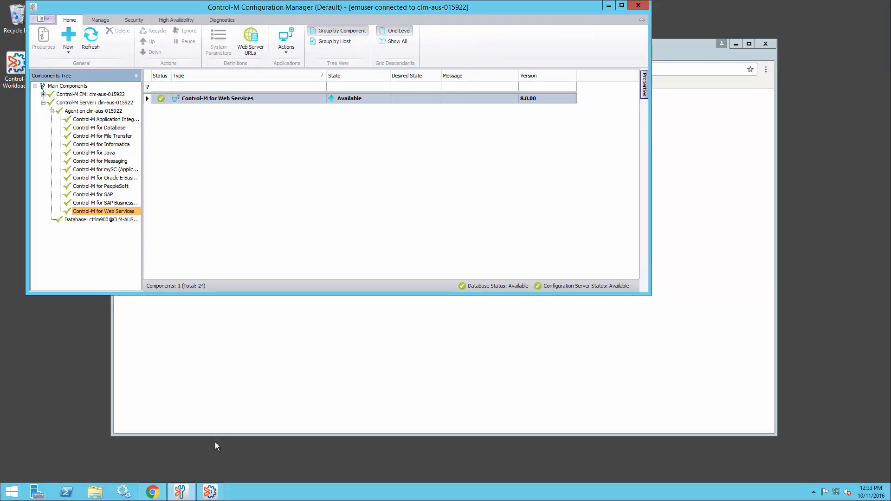
Drop a Web Services job template onto the workspace canvas, creating Web Services_Job#1 in a new folder.
click(210, 492)
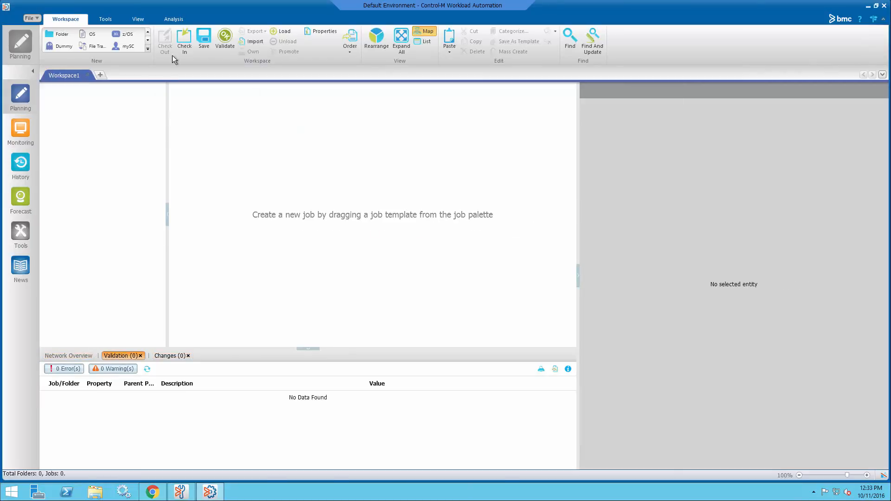
click(147, 51)
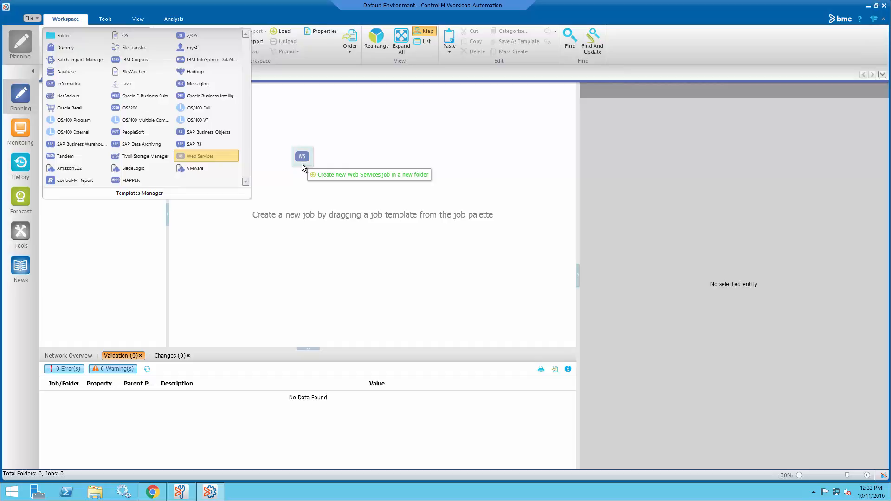
drag(303, 163, 301, 163)
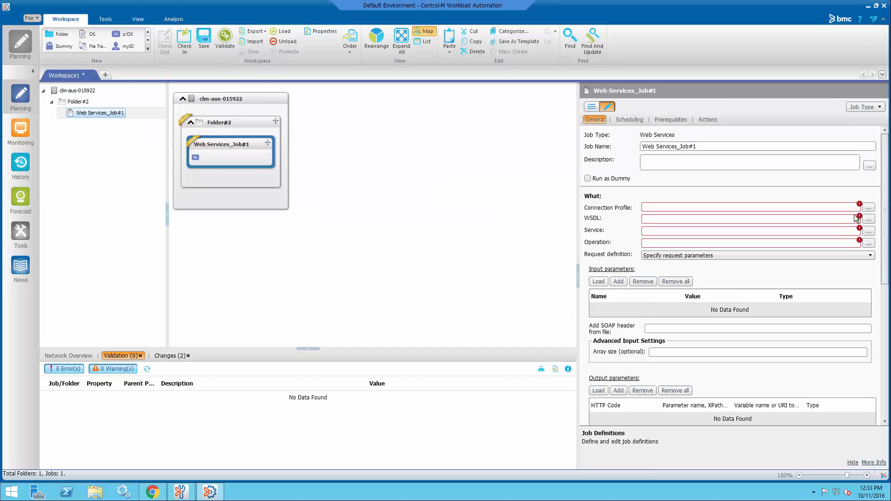
click(868, 208)
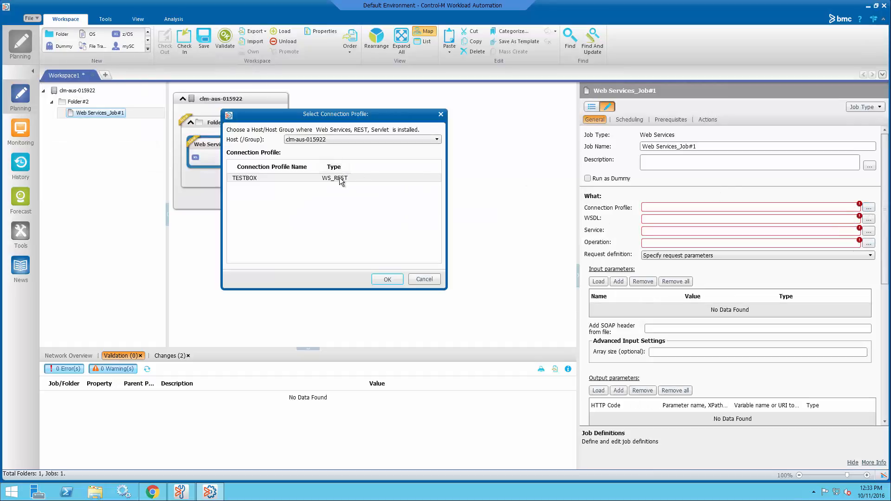
double_click(339, 178)
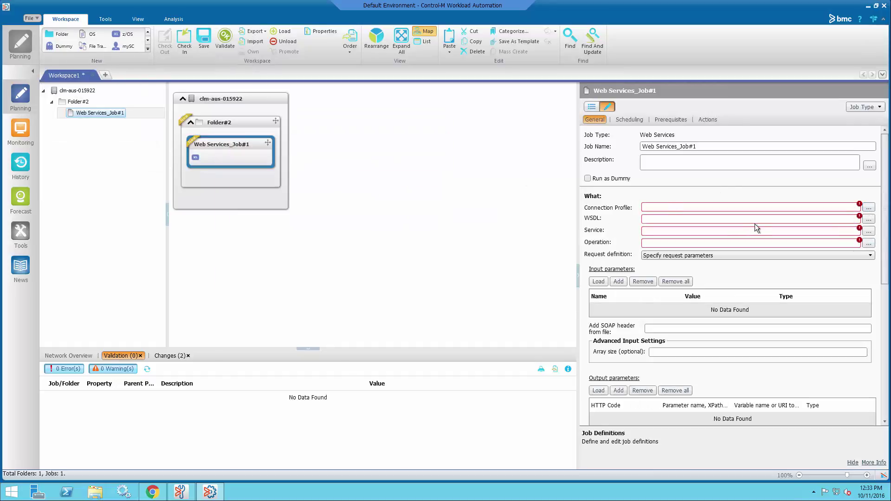
click(869, 219)
double_click(481, 249)
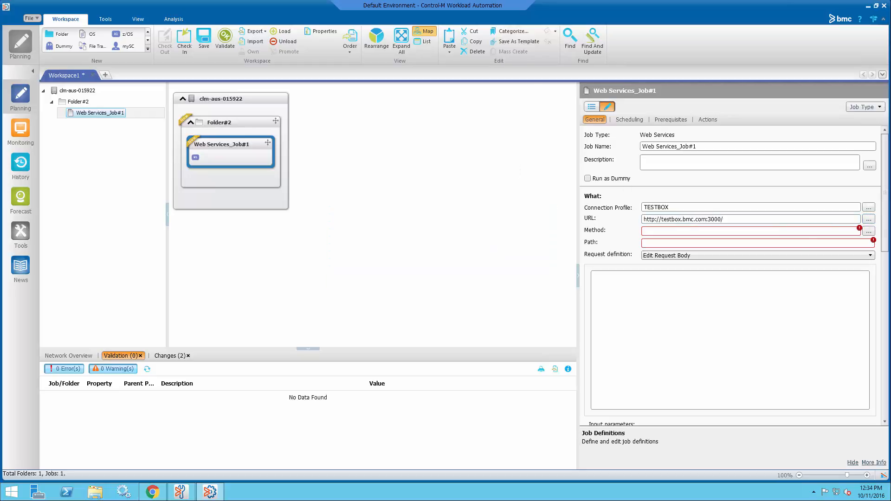
Set the request method to GET with path /posts/1.
click(869, 230)
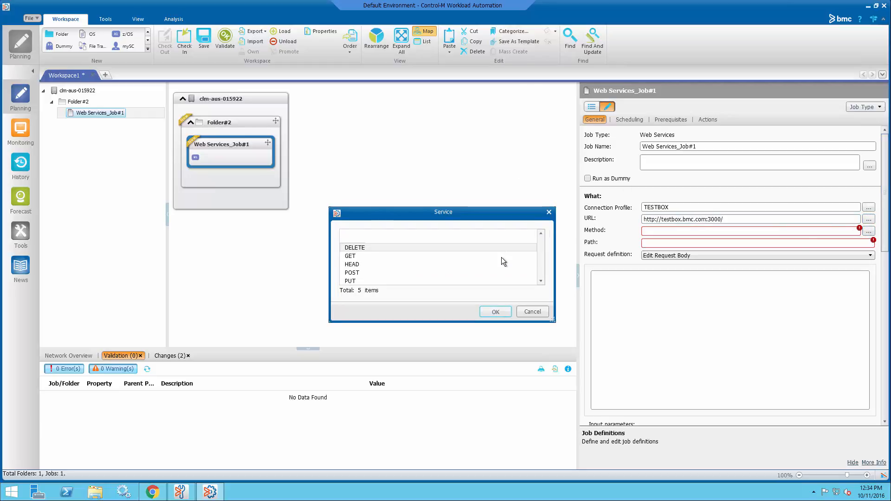
click(350, 256)
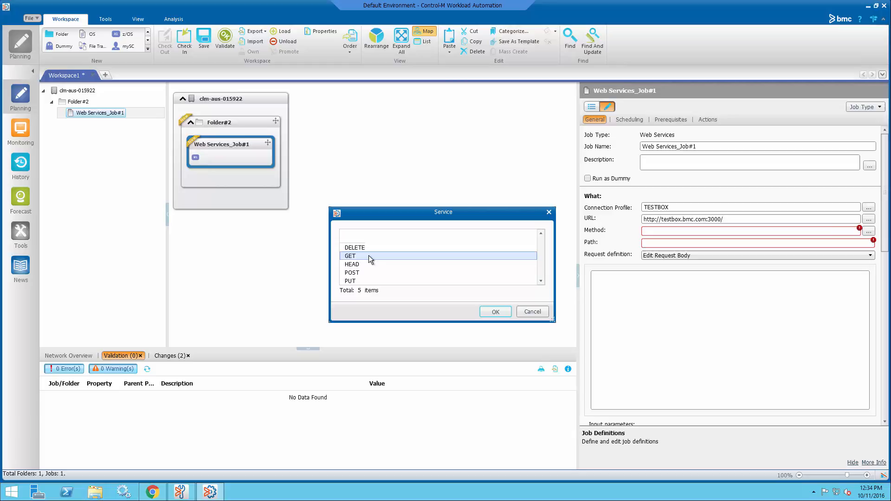
click(495, 313)
click(669, 243)
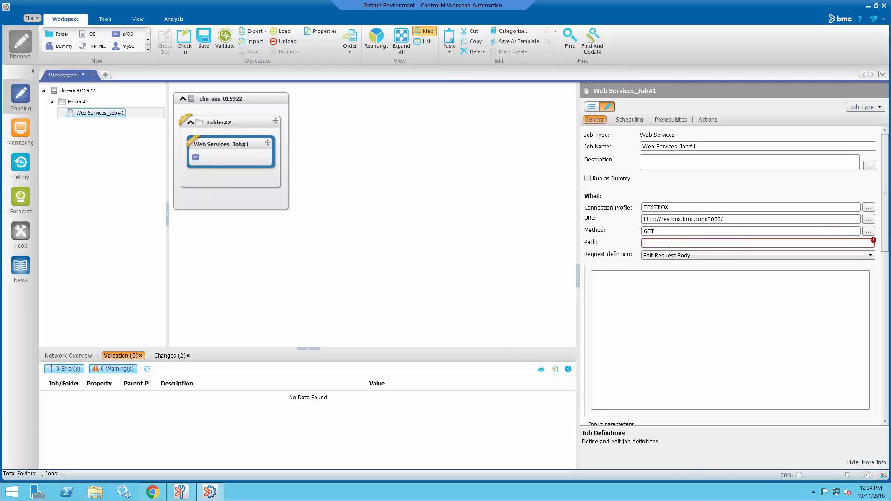
text(/post)
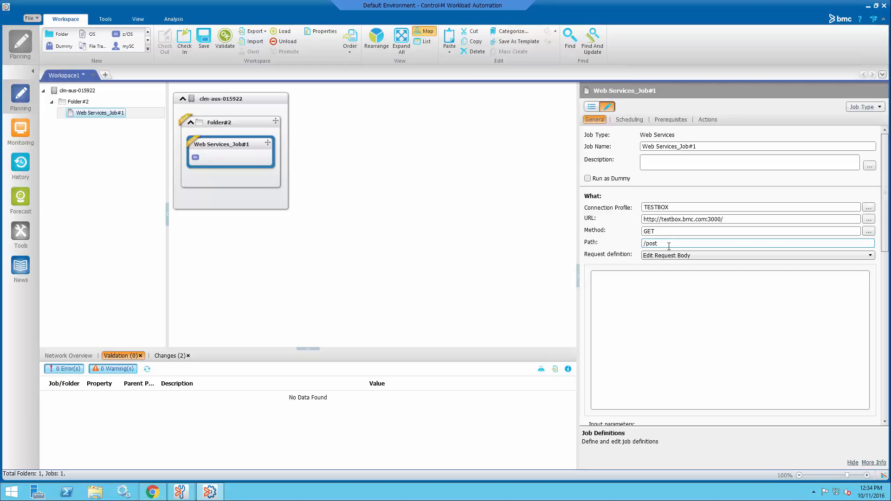
text(s/1)
Rename the job WS_Job#1 and the folder WSTFolder#2, then check the folder in.
click(677, 147)
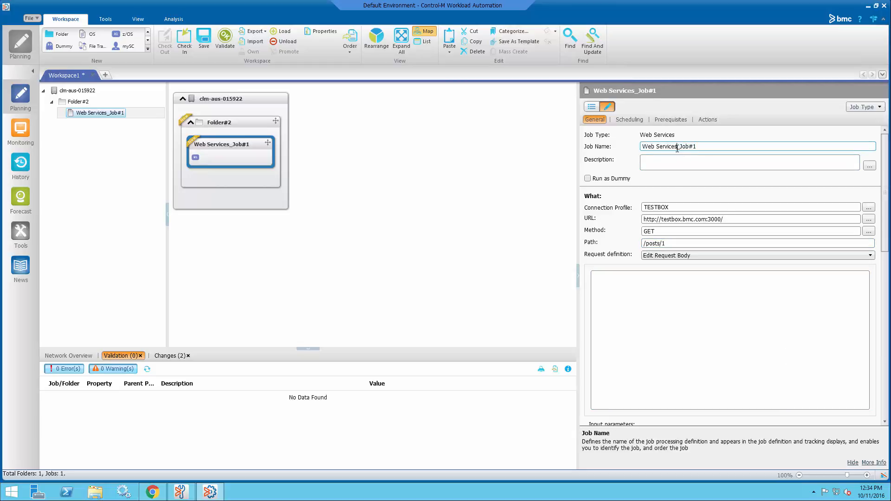
double_click(665, 146)
text(WS)
click(229, 126)
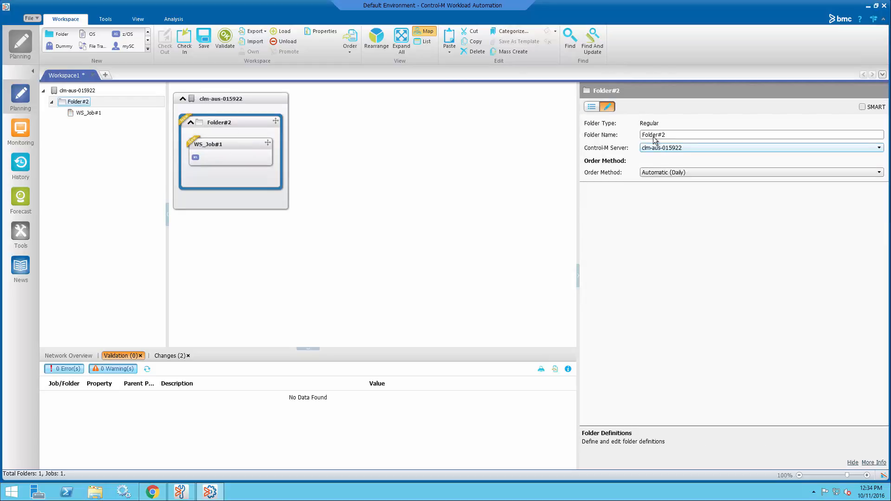
click(653, 136)
text(WST)
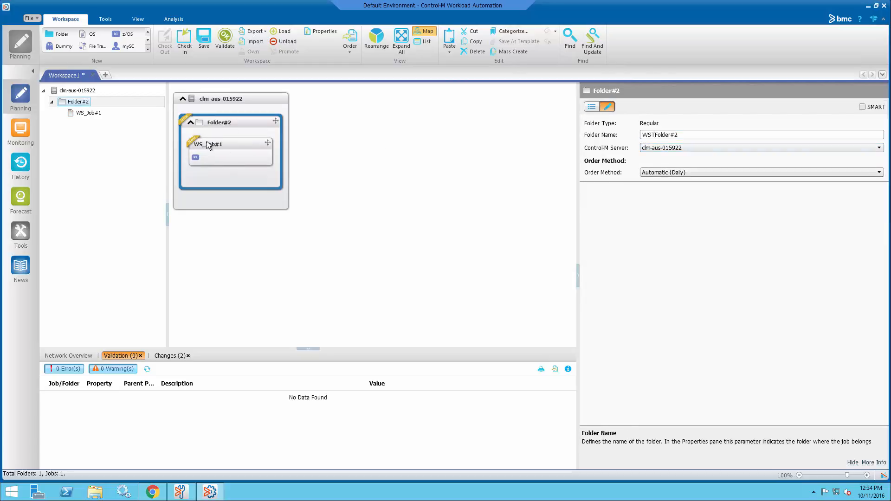
click(184, 41)
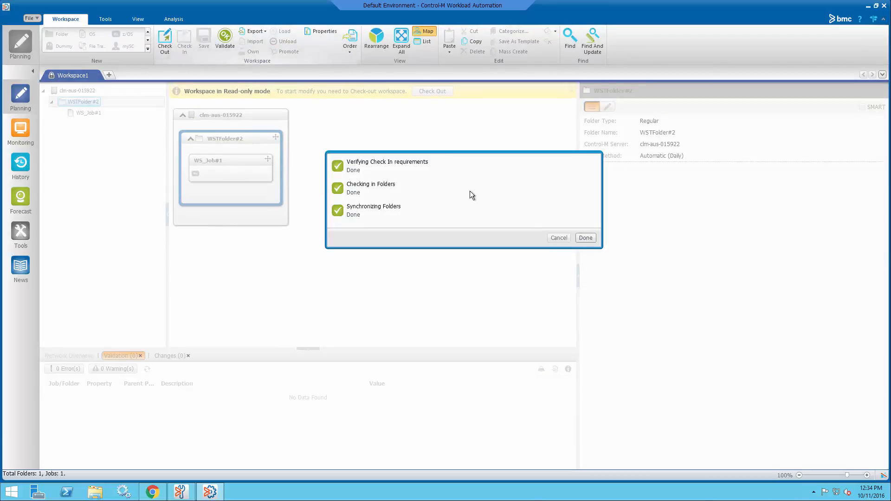
Order WS_Job#1 to run and switch to the Monitoring domain of active jobs.
click(586, 237)
right_click(239, 163)
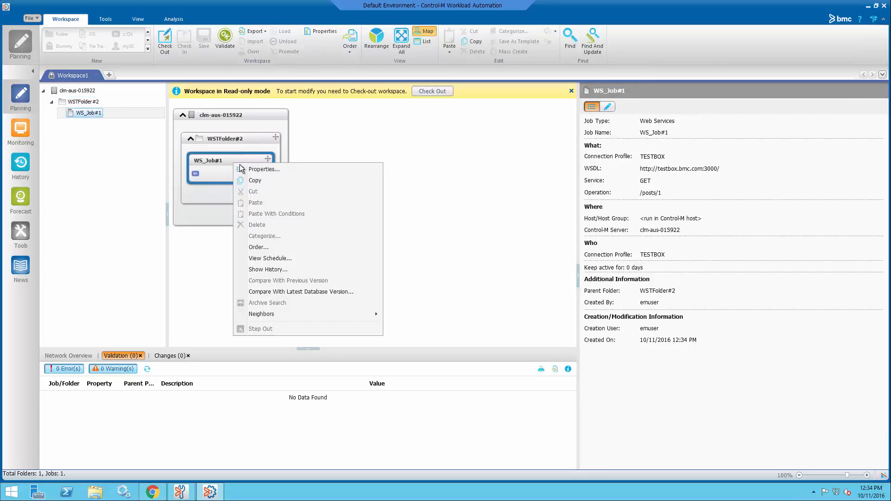
click(259, 248)
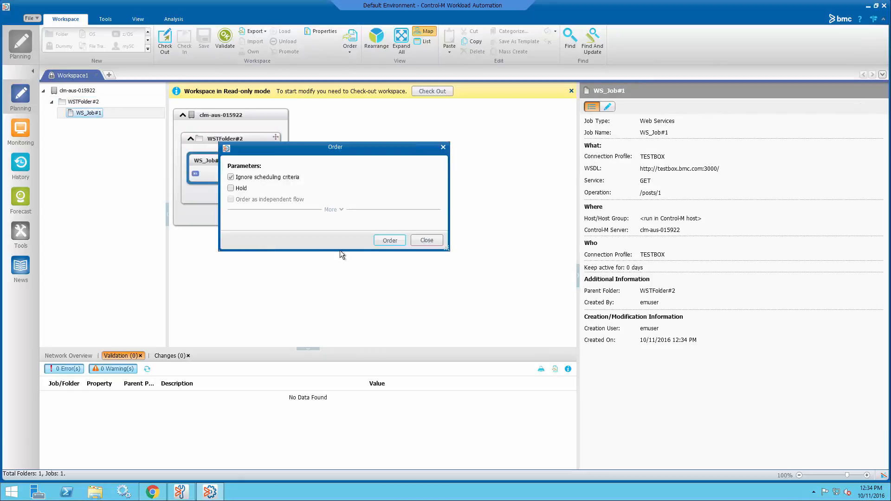
click(393, 239)
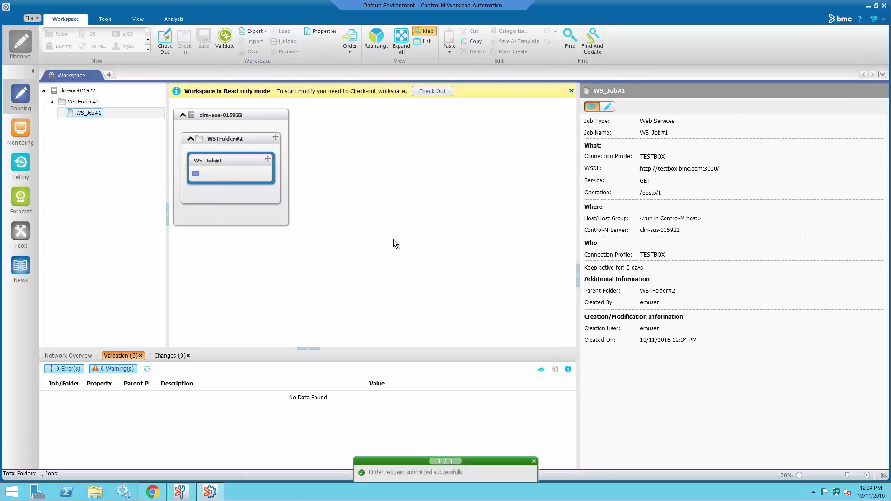
click(20, 131)
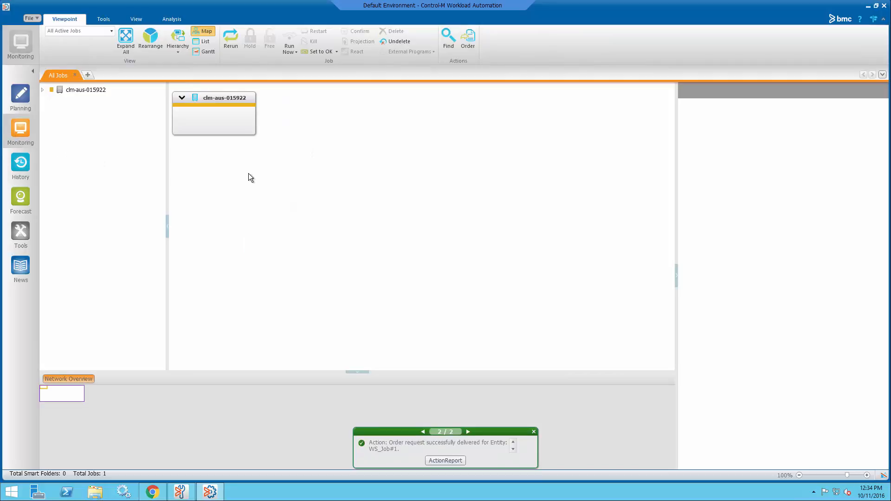
Expand the job tree down to WS_Job#1 and show its run output.
double_click(214, 119)
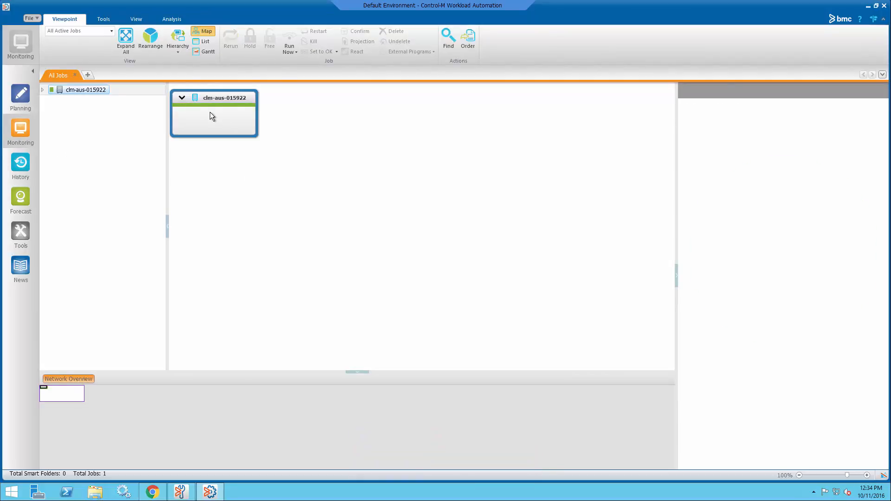
double_click(216, 131)
double_click(230, 155)
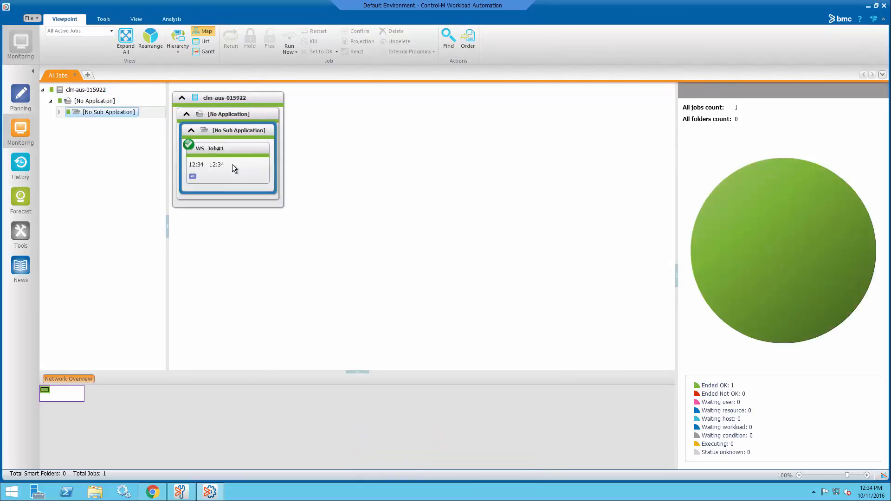
click(231, 164)
click(849, 104)
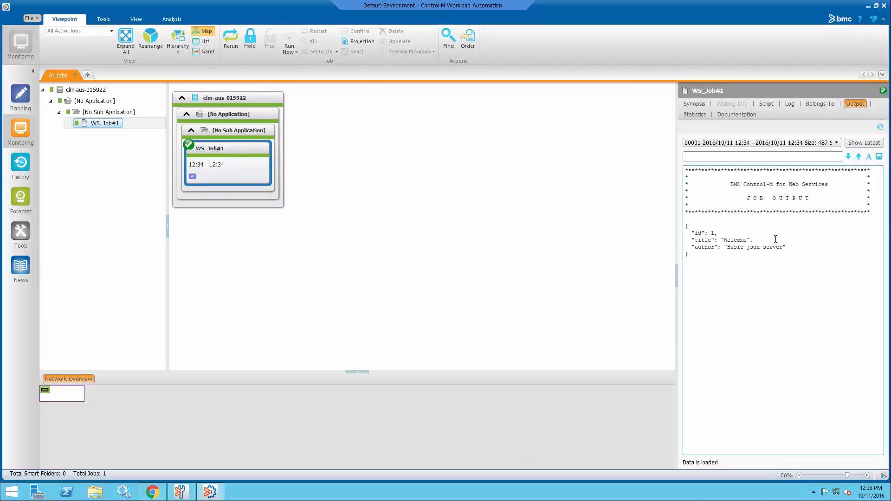
Highlight the JSON response and the banner lines above it, then return to Planning.
drag(687, 226, 702, 257)
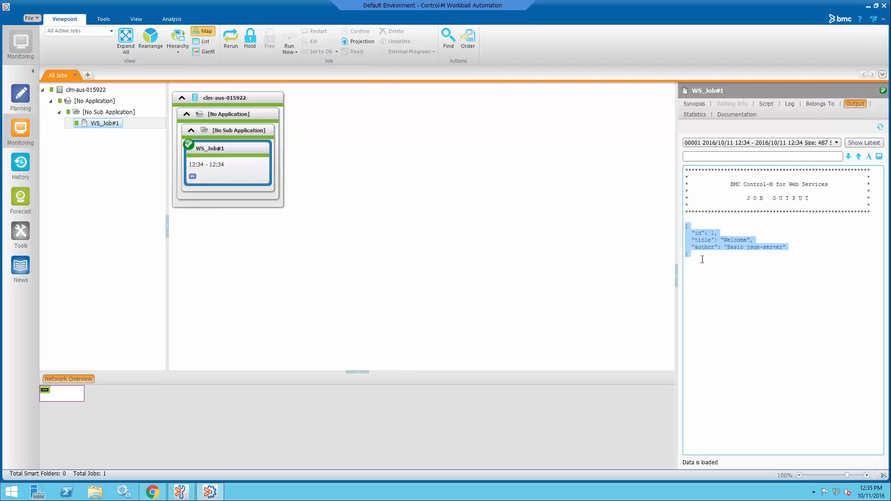
click(705, 270)
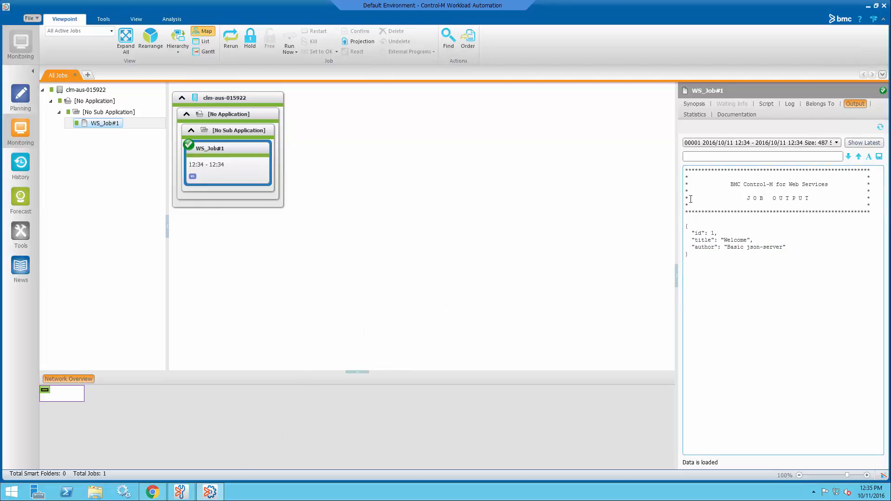
drag(697, 216, 685, 167)
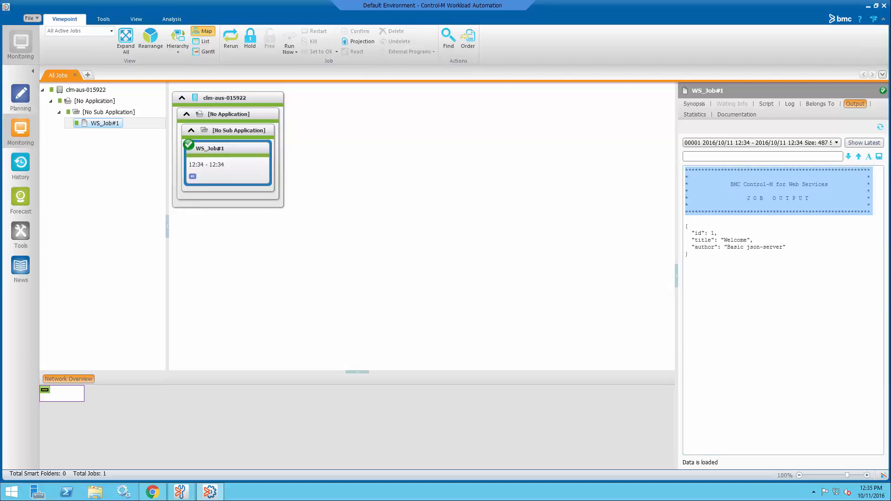
click(21, 94)
Check out the workspace, enable No Output Banner on WS_Job#1 and check it in.
click(431, 94)
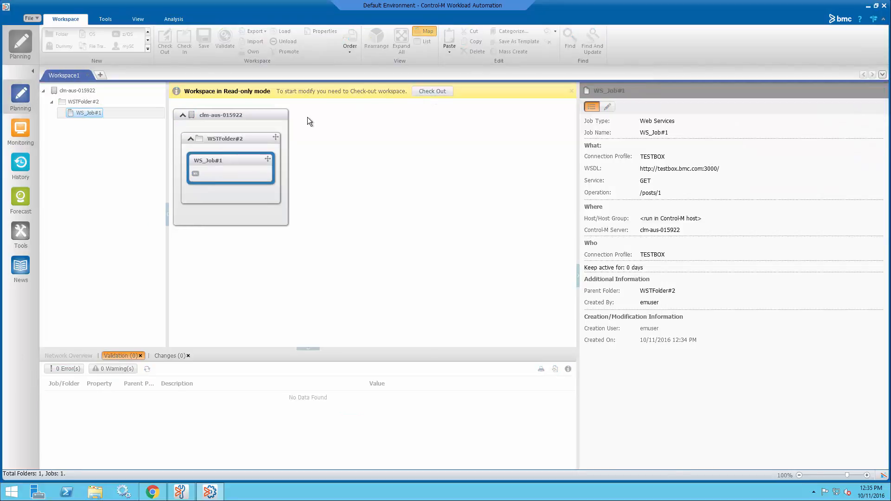
scroll(657, 357, down, 3)
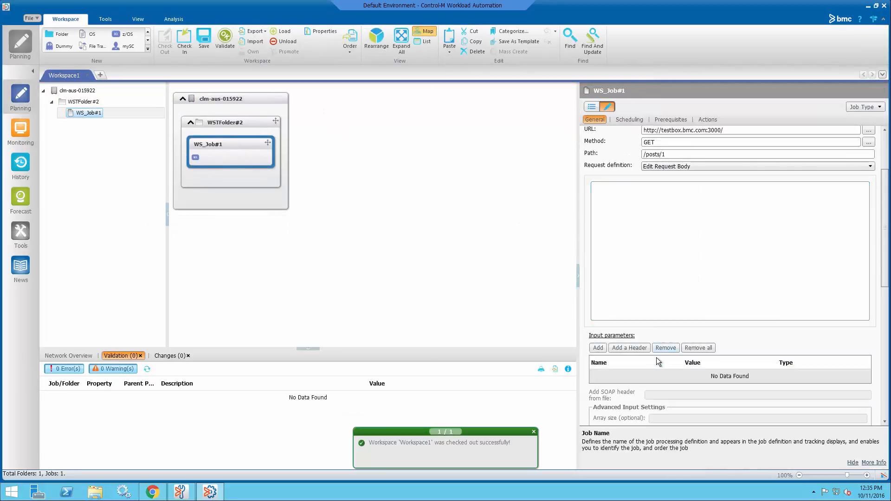
scroll(648, 356, down, 3)
click(606, 385)
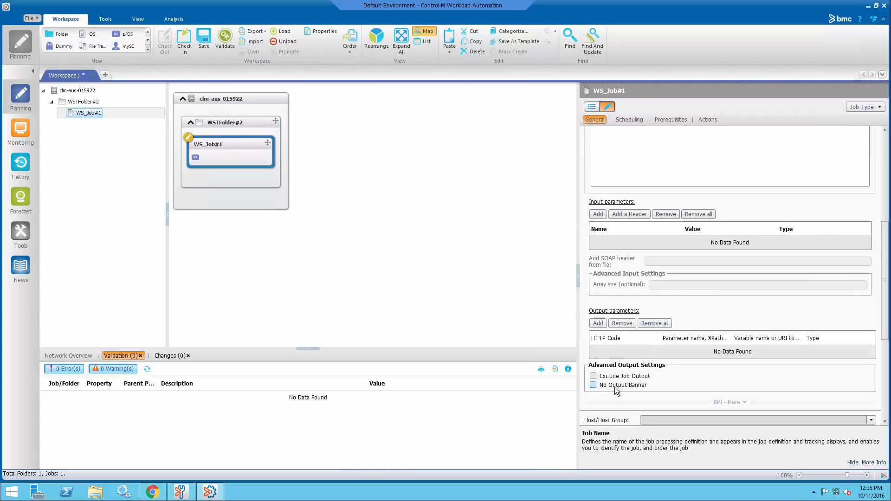
click(207, 44)
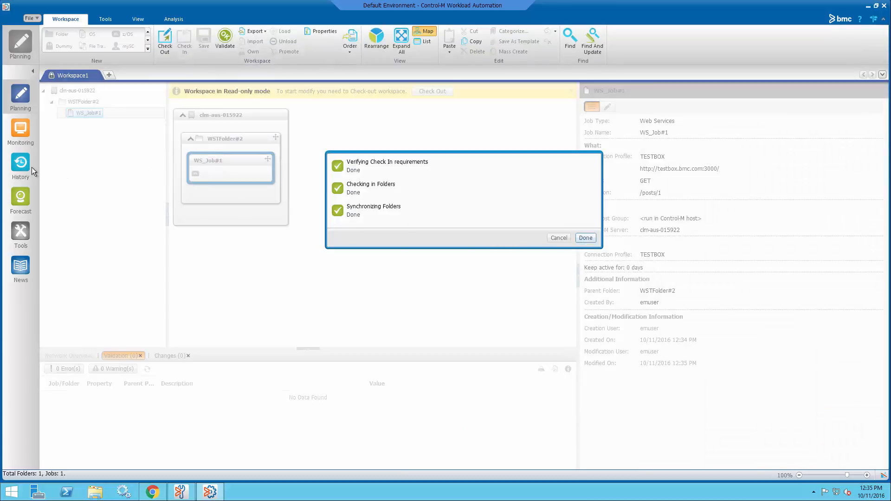
Order WS_Job#1 to run a second time.
click(584, 238)
click(390, 240)
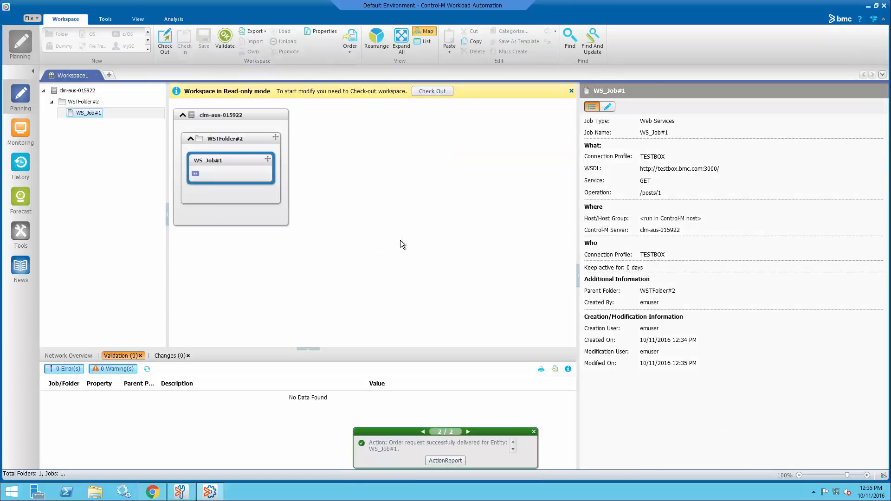
In Monitoring, show the second WS_Job#1 run's output: plain Welcome post JSON, no banner.
click(22, 133)
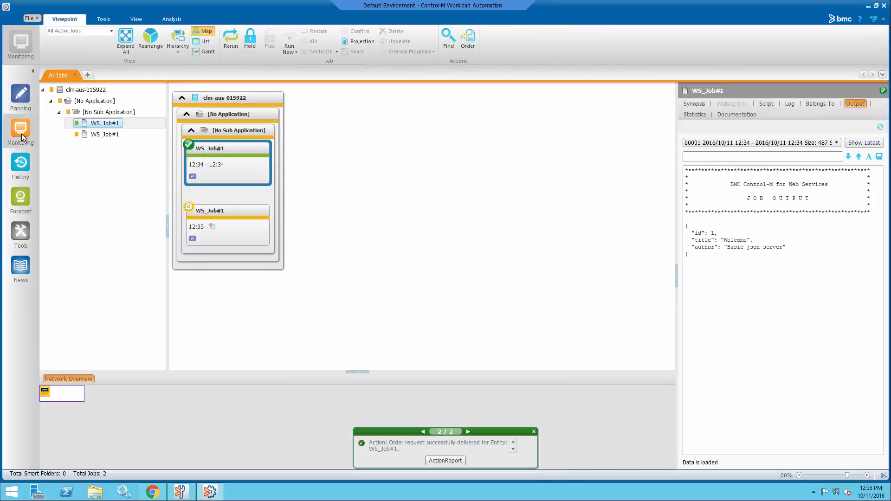
click(245, 230)
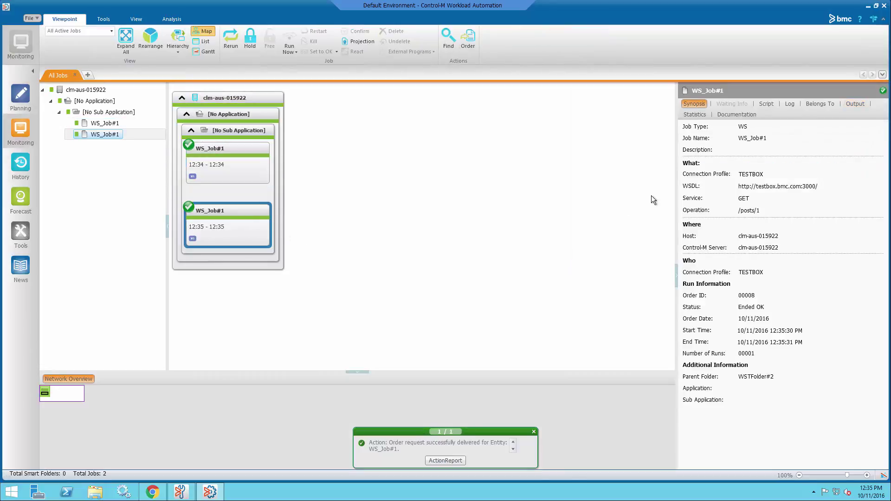
click(856, 105)
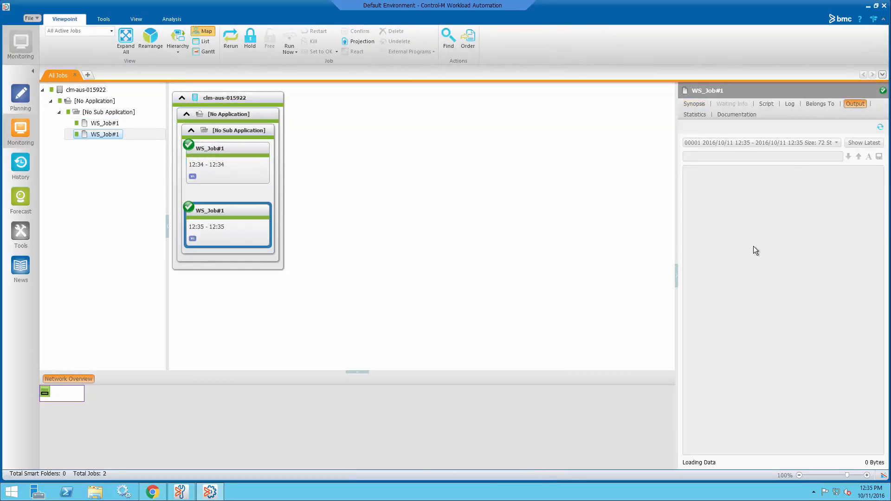
mouse_move(790, 192)
mouse_down()
mouse_move(685, 171)
mouse_move(697, 204)
mouse_up()
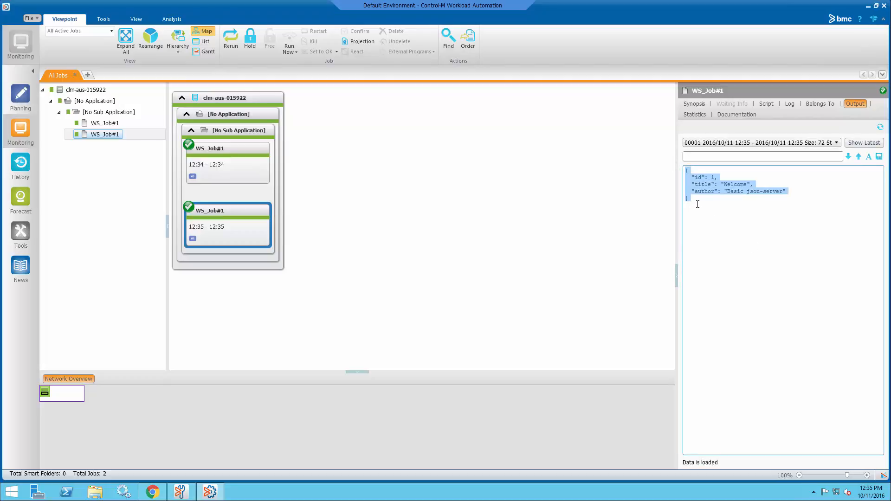